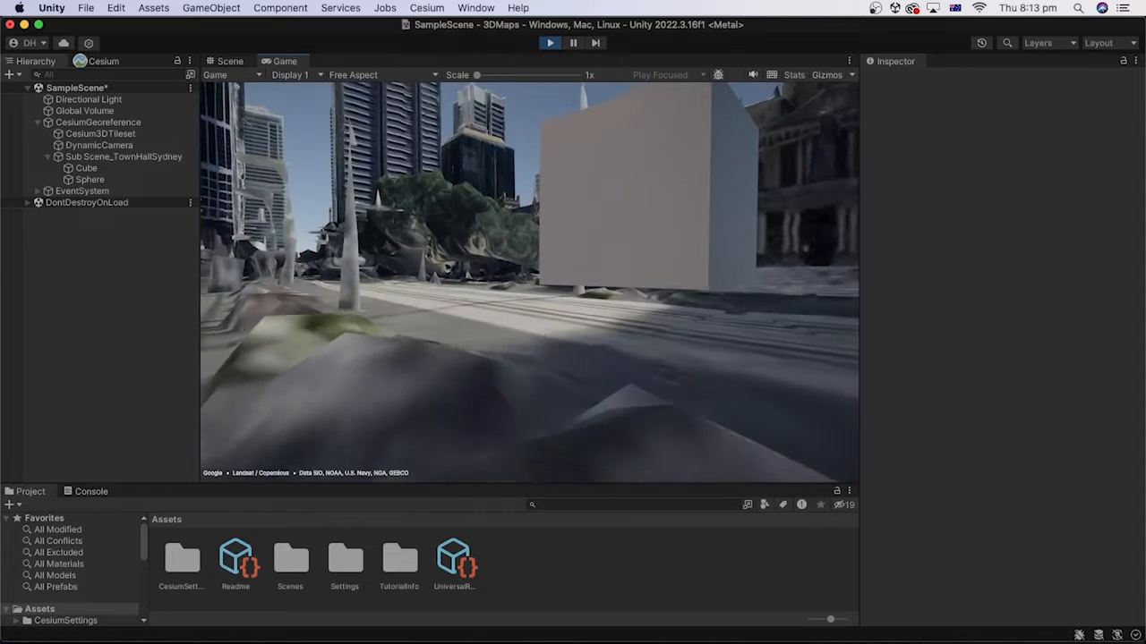
pyautogui.press('s')
pyautogui.press('w')
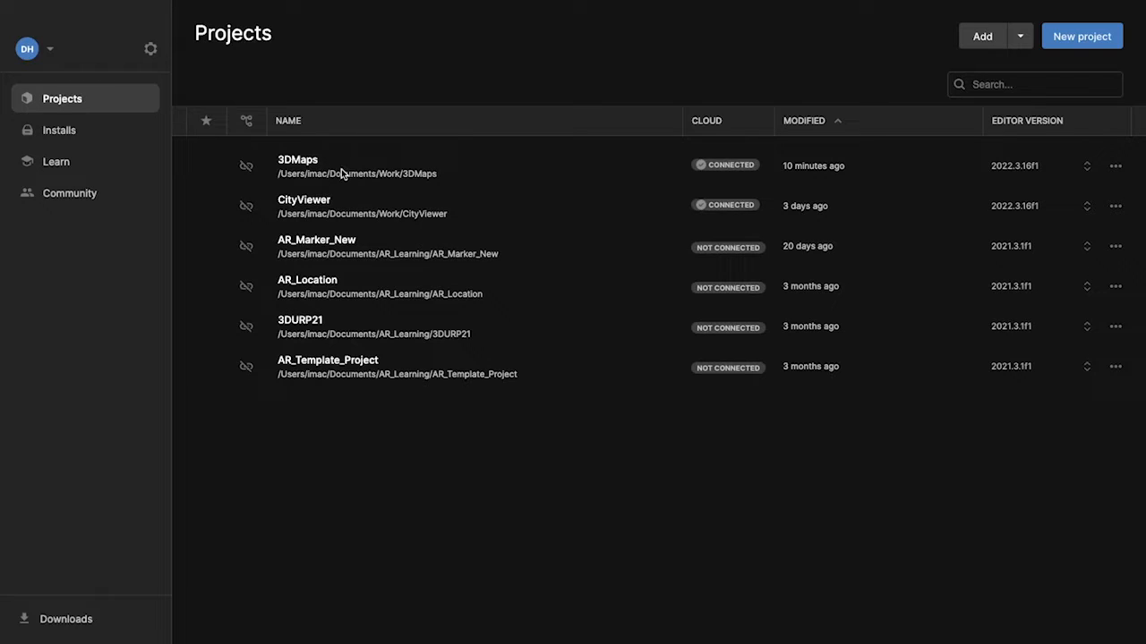
# Open the 3DMaps project from the project list.
pyautogui.click(343, 170)
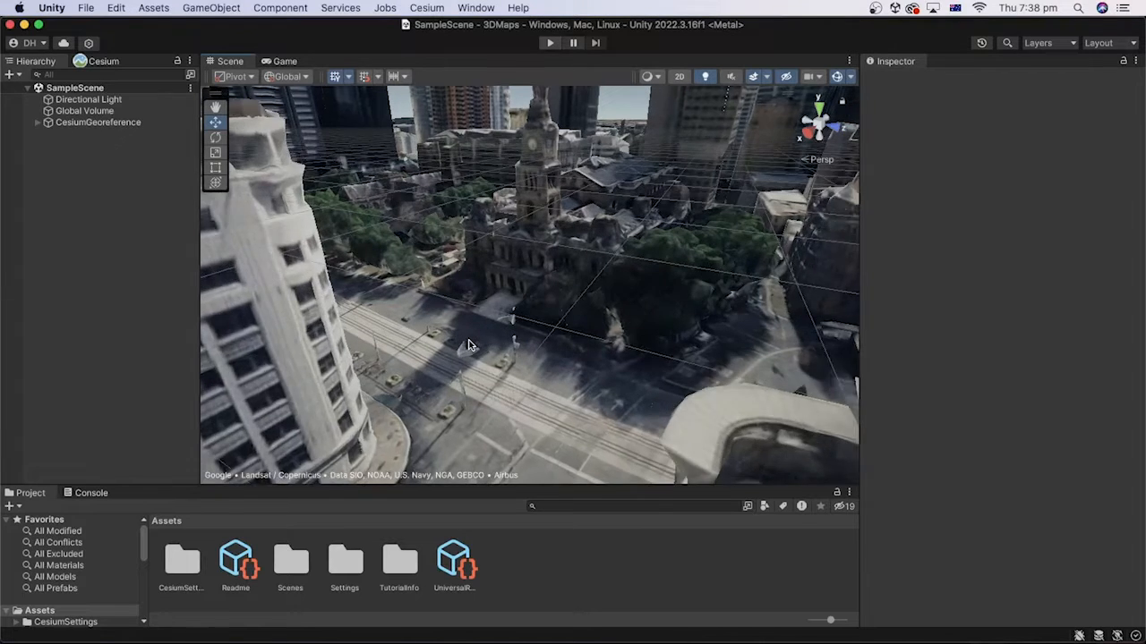
# Create a Cesium sub-scene under CesiumGeoreference, located on the street in front of Sydney Town Hall.
pyautogui.scroll(4, 470, 341)
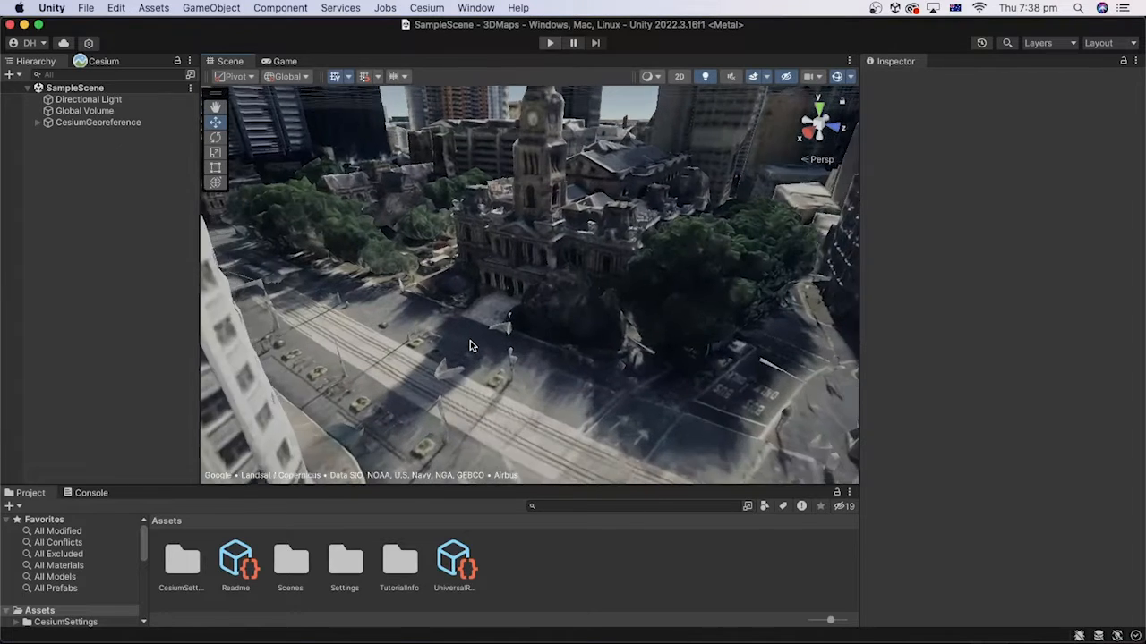
pyautogui.moveTo(526, 350); pyautogui.dragTo(402, 351, button='right')
pyautogui.moveTo(515, 352); pyautogui.dragTo(596, 363, button='right')
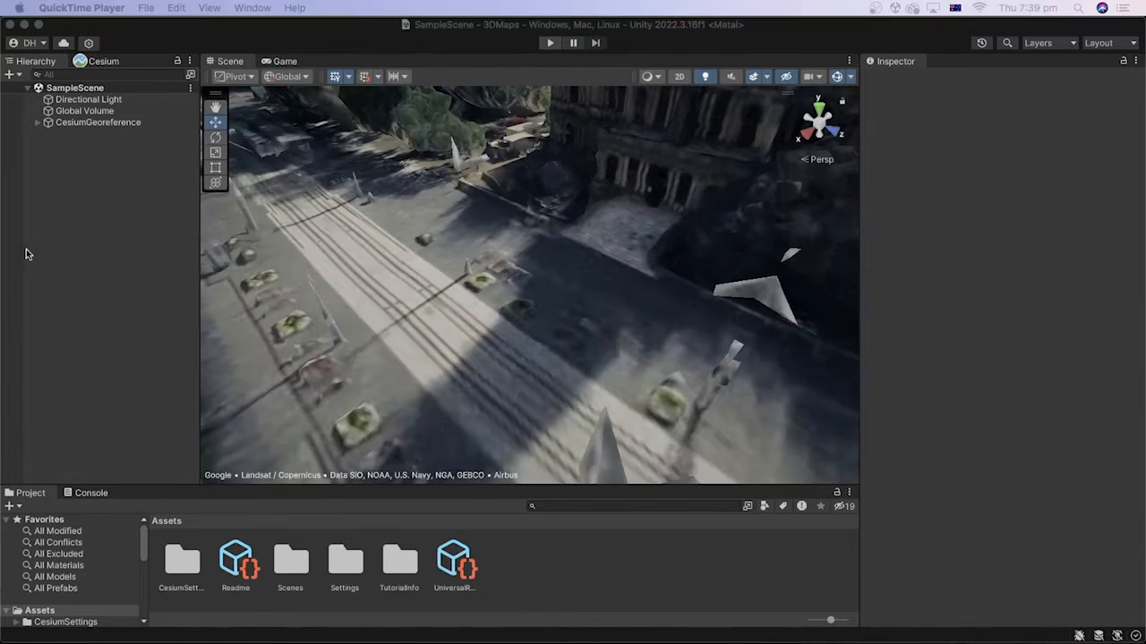
pyautogui.click(22, 179)
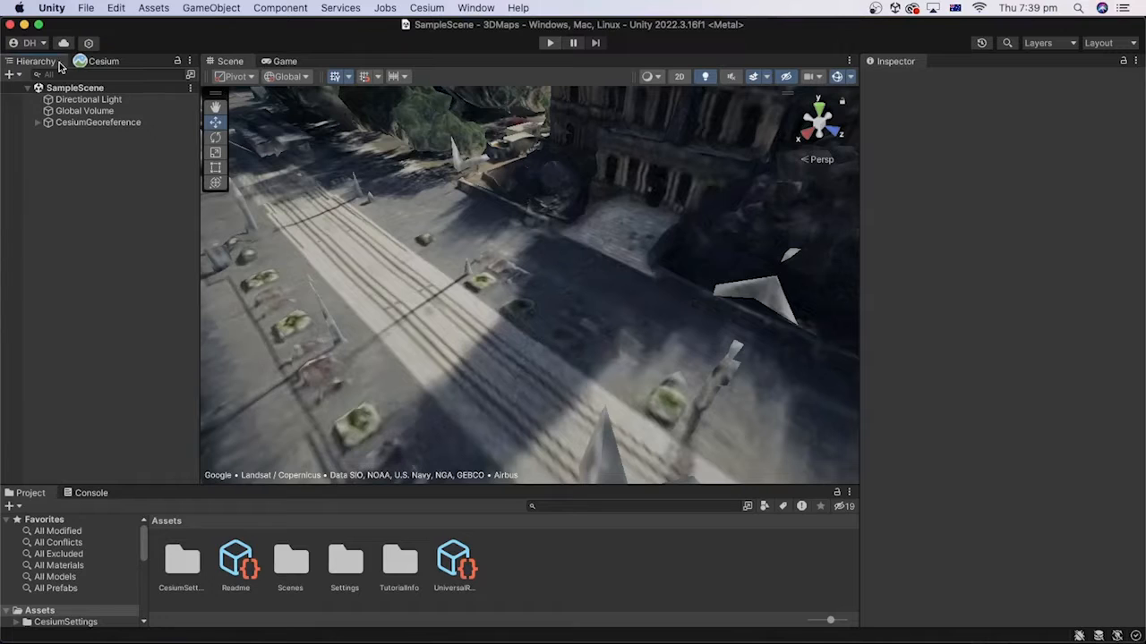
pyautogui.click(86, 123)
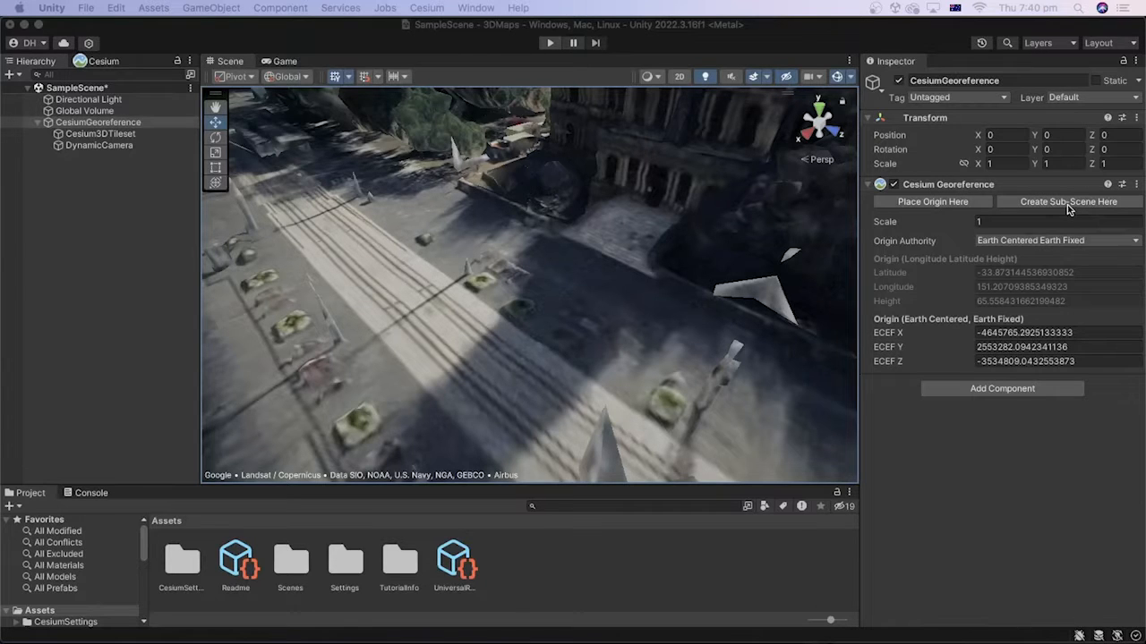
pyautogui.click(1067, 201)
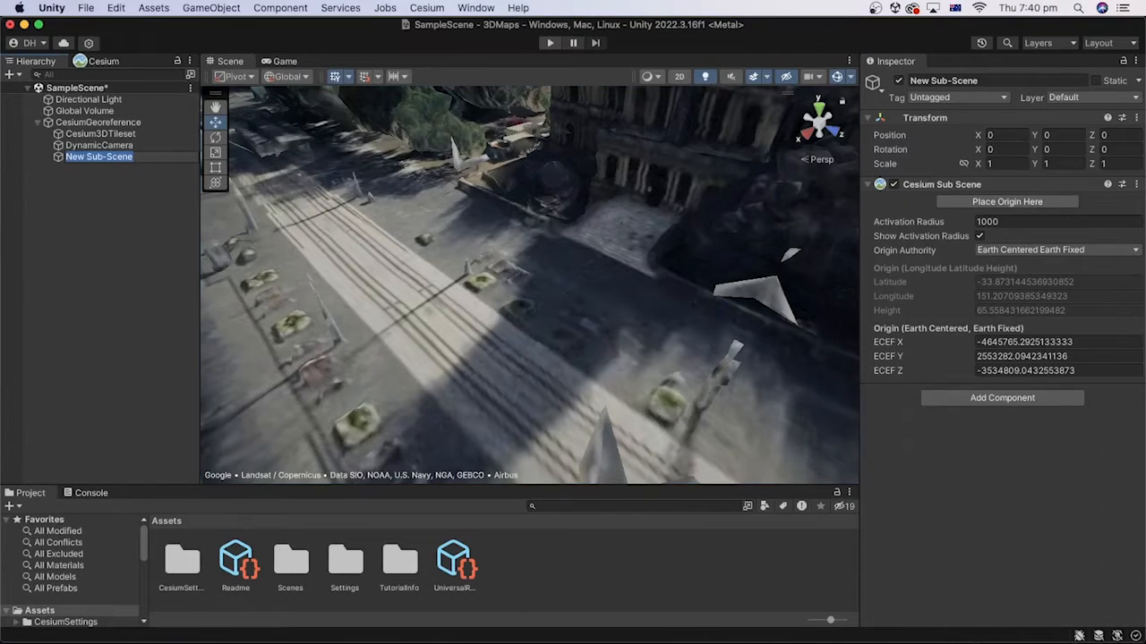
# Rename the new sub-scene as Sub Scene_TownHallSydney.
pyautogui.rightClick(97, 158)
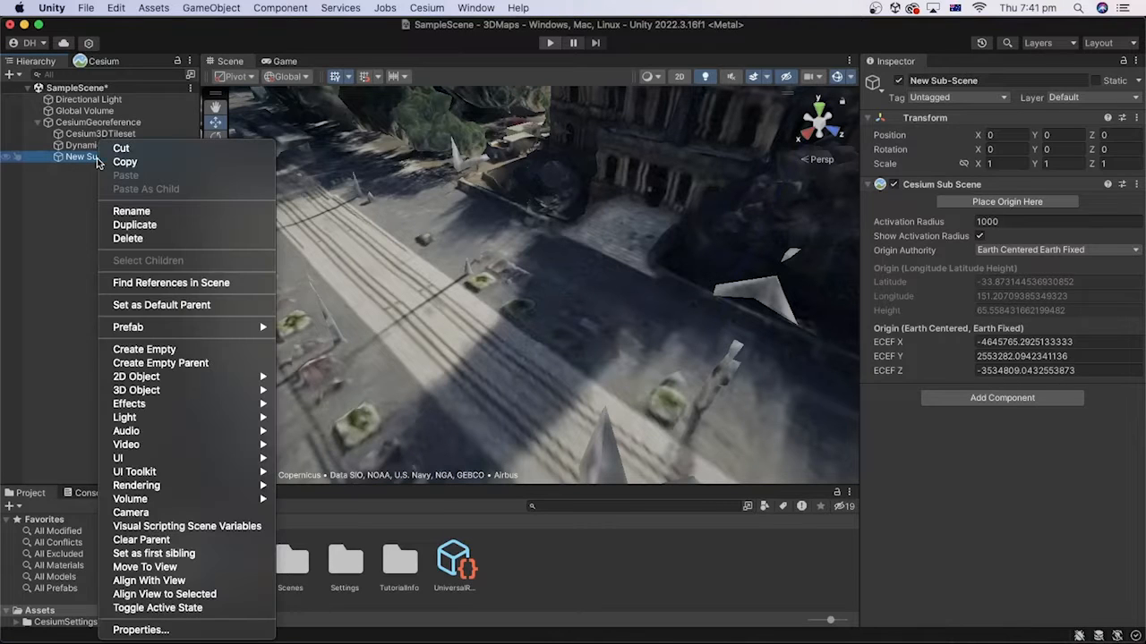
pyautogui.click(134, 212)
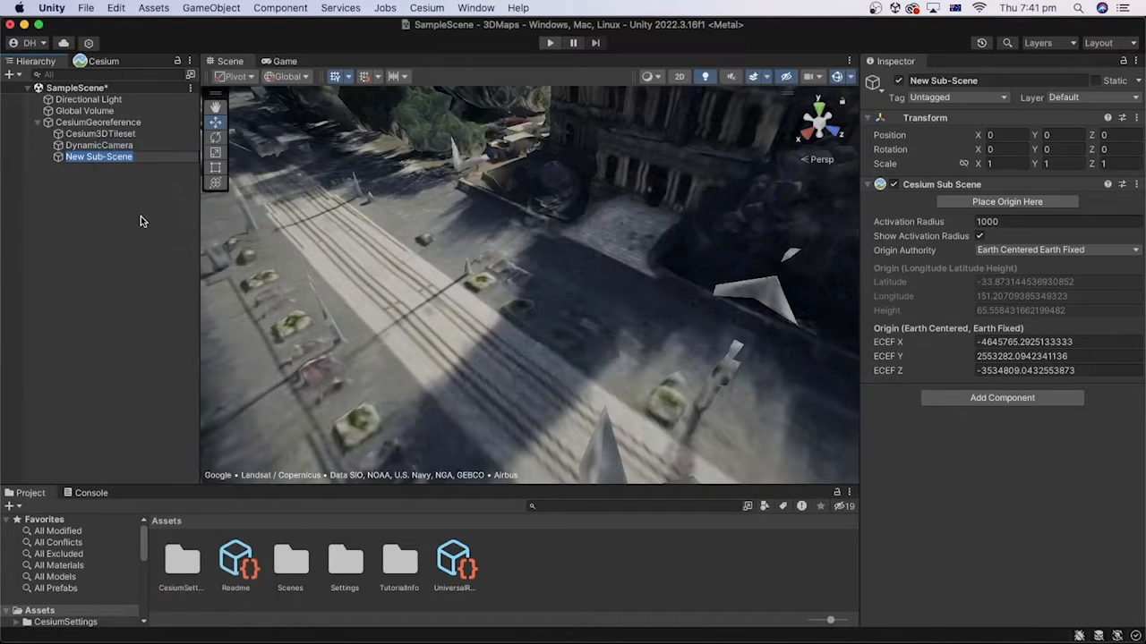
pyautogui.write('Sub Scene_TownHallSydney')
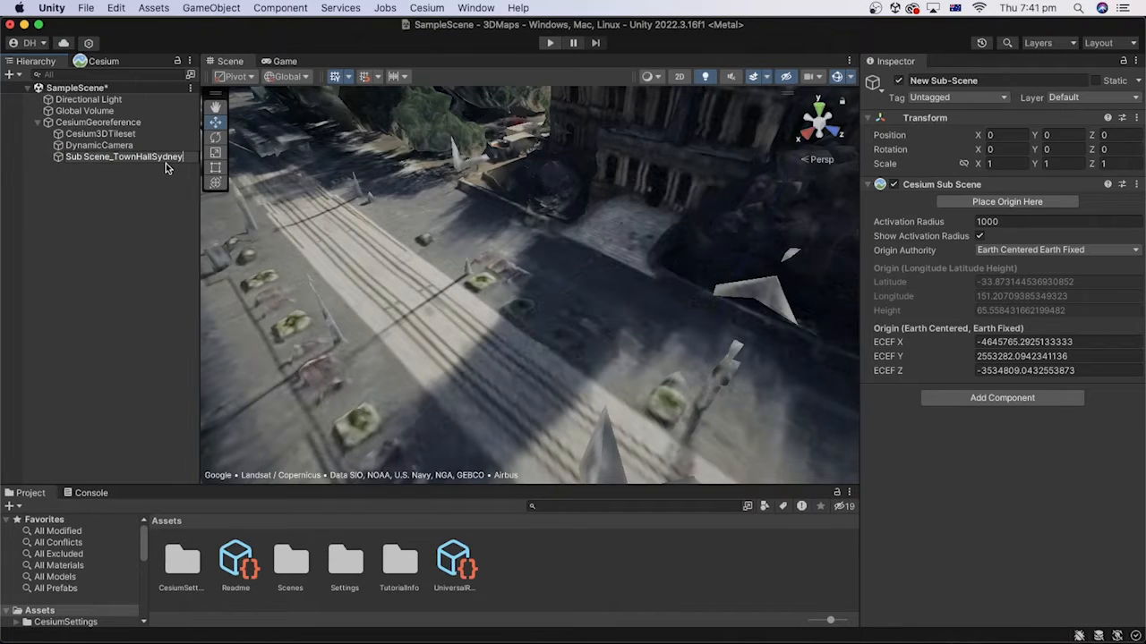
pyautogui.press('Return')
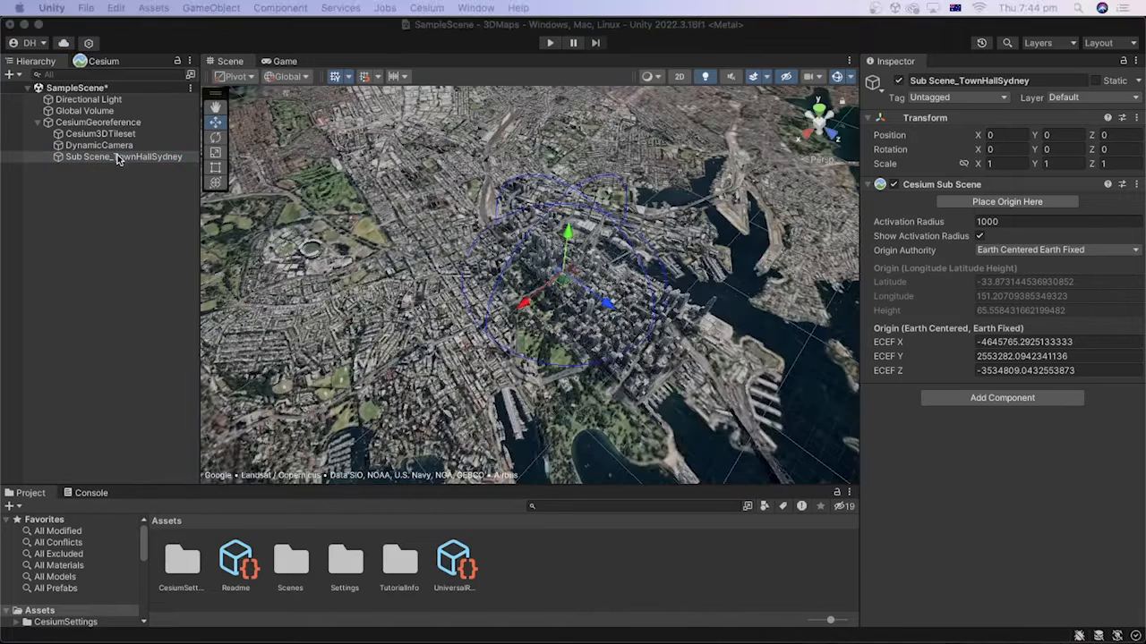
# Try activation radii such as 1624.8 and 1166.4 on Sub Scene_TownHallSydney, and finish with the radius at 1000.
pyautogui.click(123, 159)
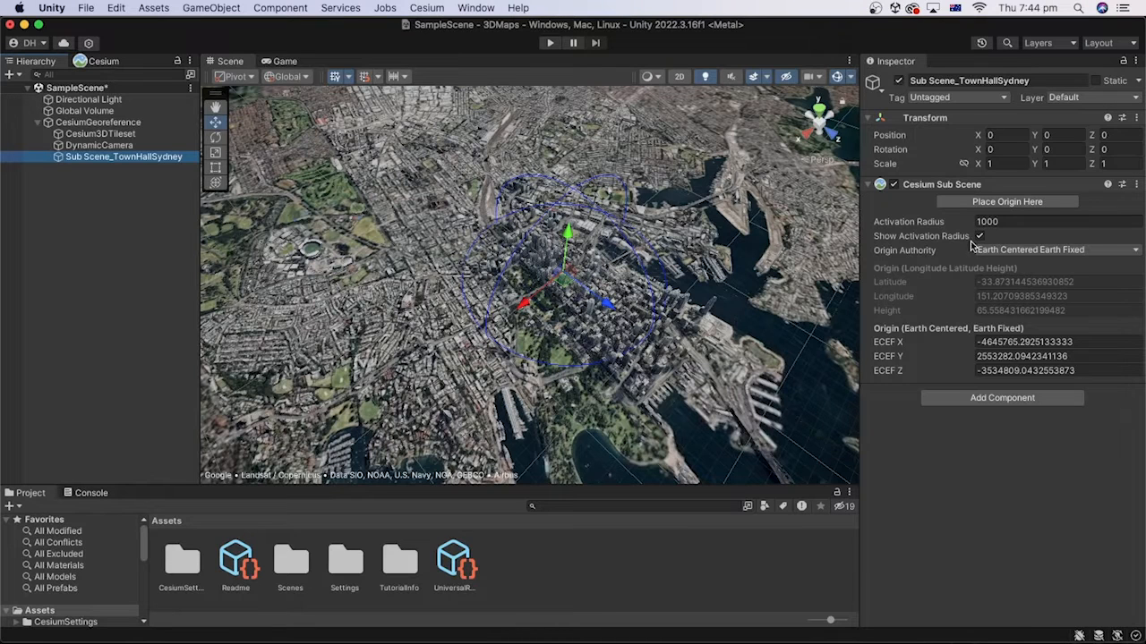
pyautogui.moveTo(967, 221); pyautogui.dragTo(2, 62)
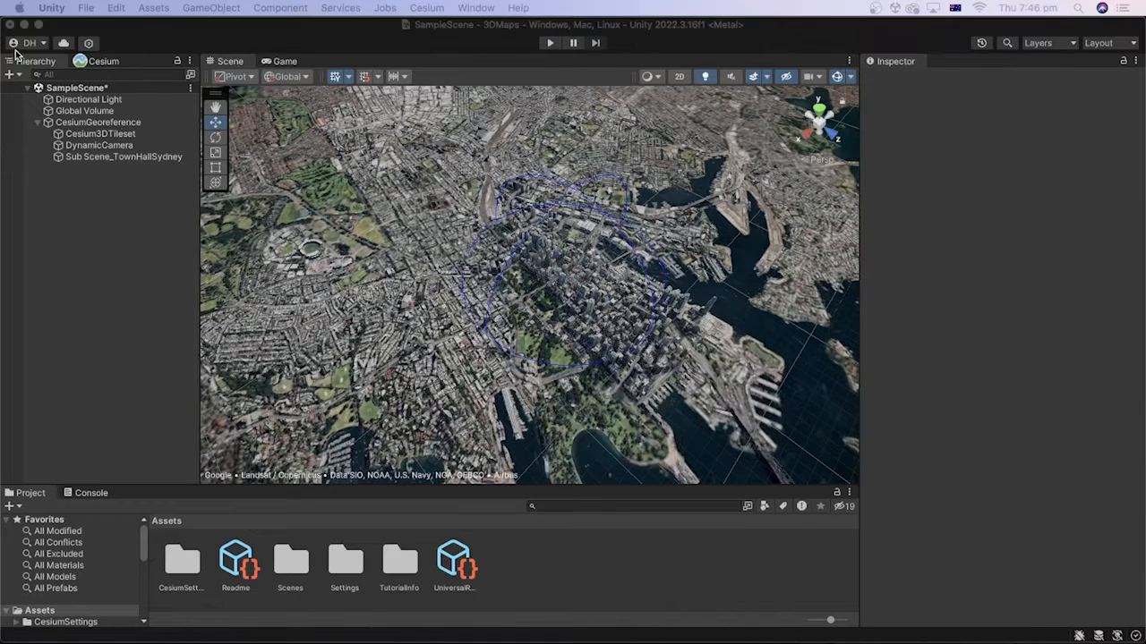
pyautogui.click(119, 157)
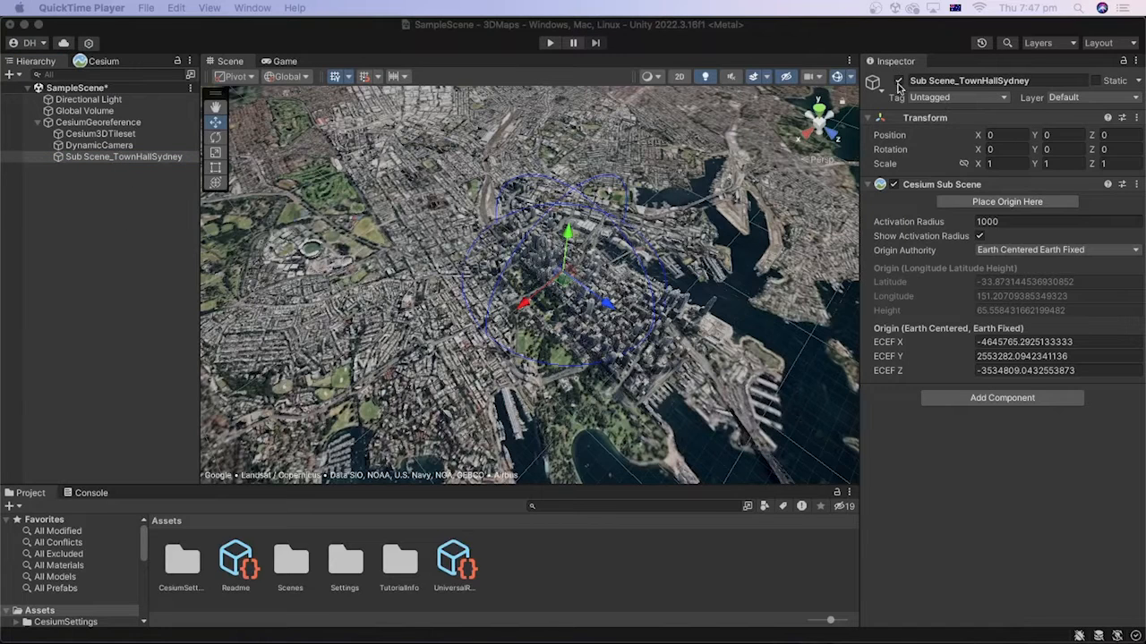
pyautogui.click(985, 223)
pyautogui.write('872.5')
pyautogui.moveTo(836, 207); pyautogui.dragTo(958, 231)
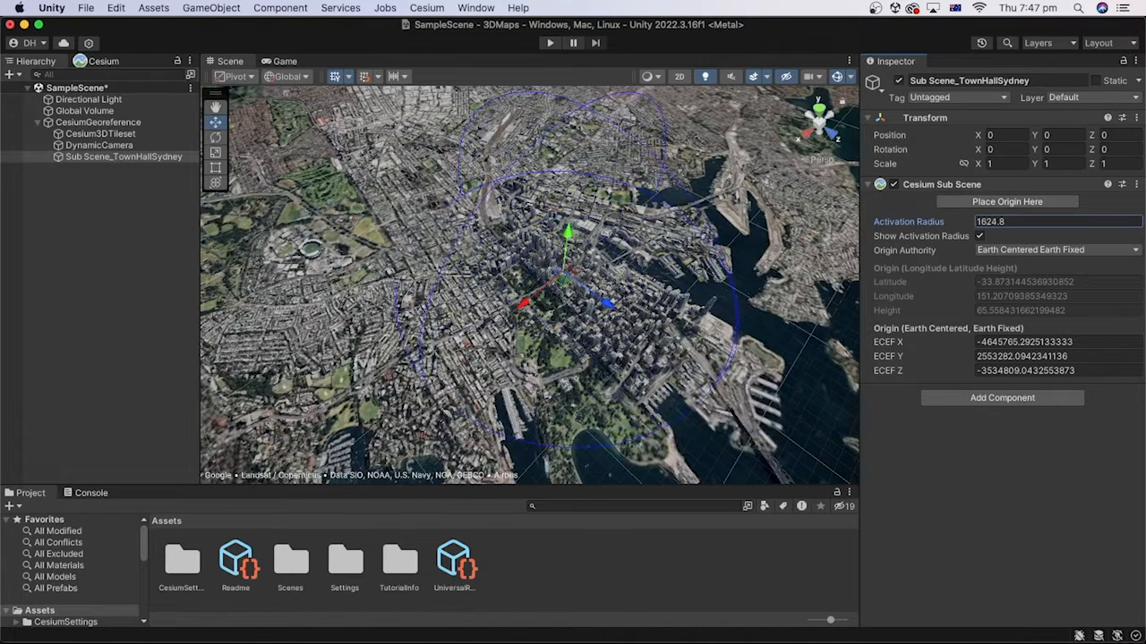
pyautogui.moveTo(1136, 260); pyautogui.dragTo(1087, 289)
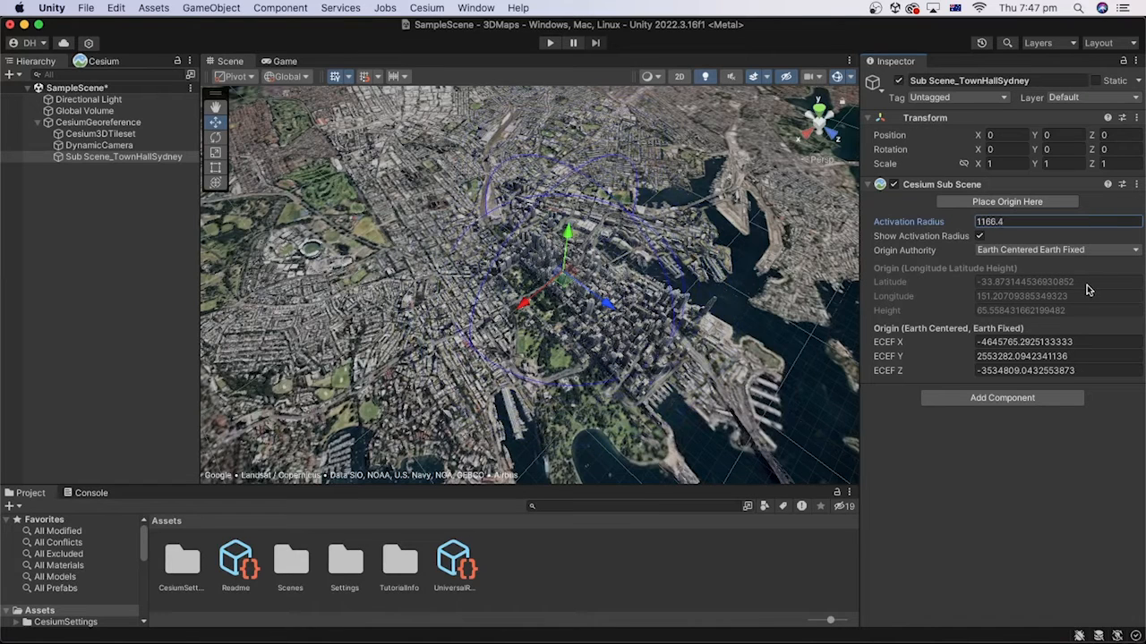
pyautogui.click(1053, 222)
pyautogui.write('1000')
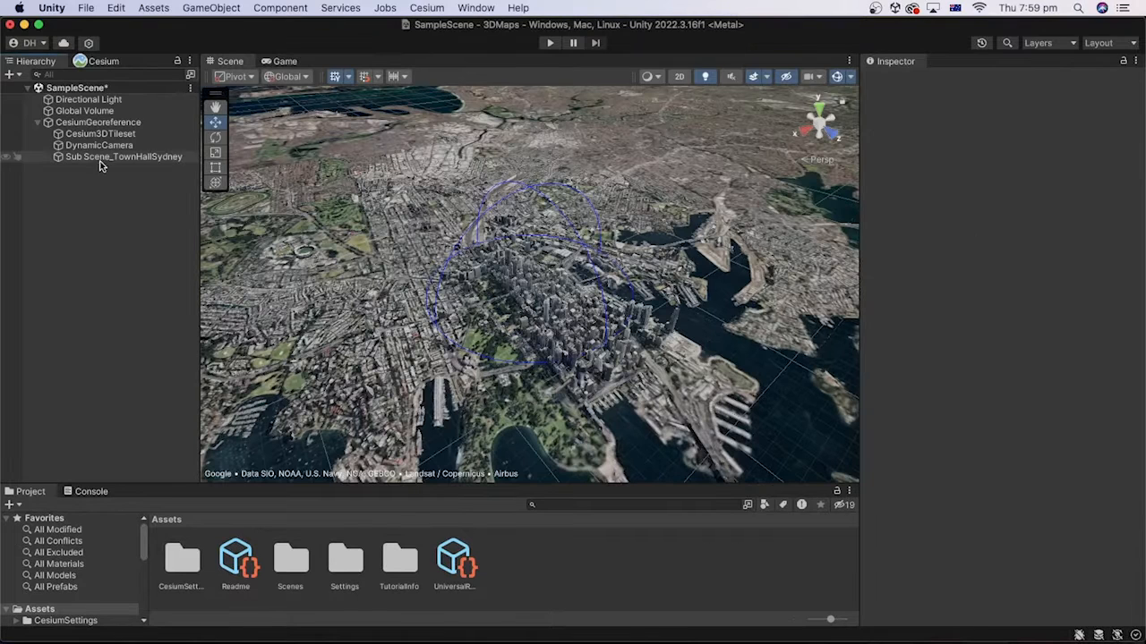
# Focus on Sub Scene_TownHallSydney, create a 3D cube and make it a child of that sub-scene.
pyautogui.doubleClick(124, 157)
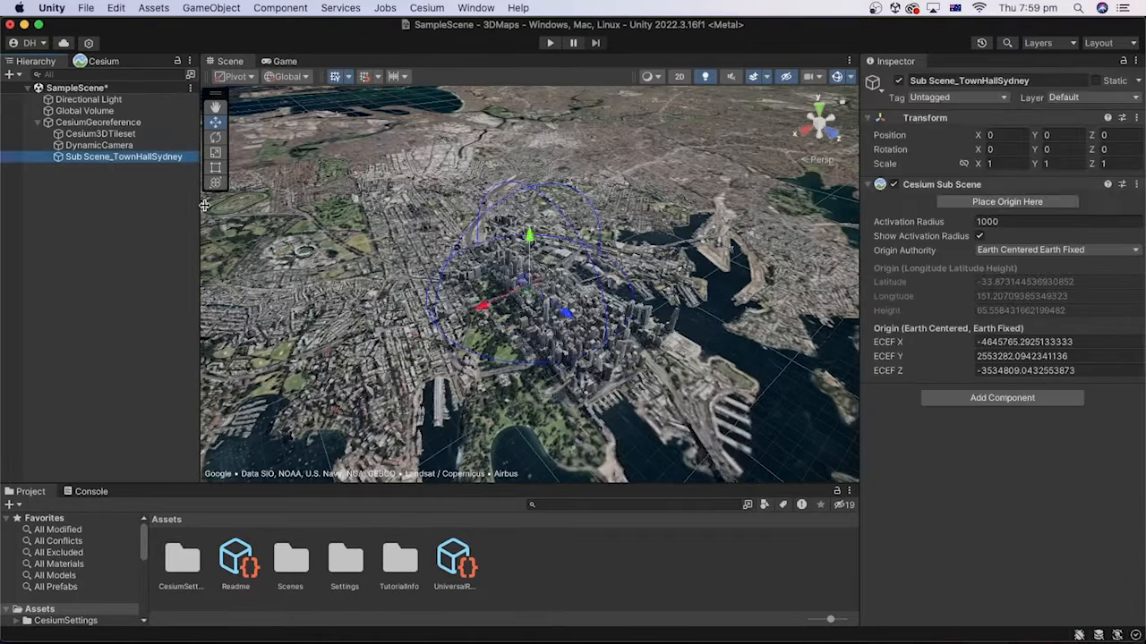
pyautogui.rightClick(73, 204)
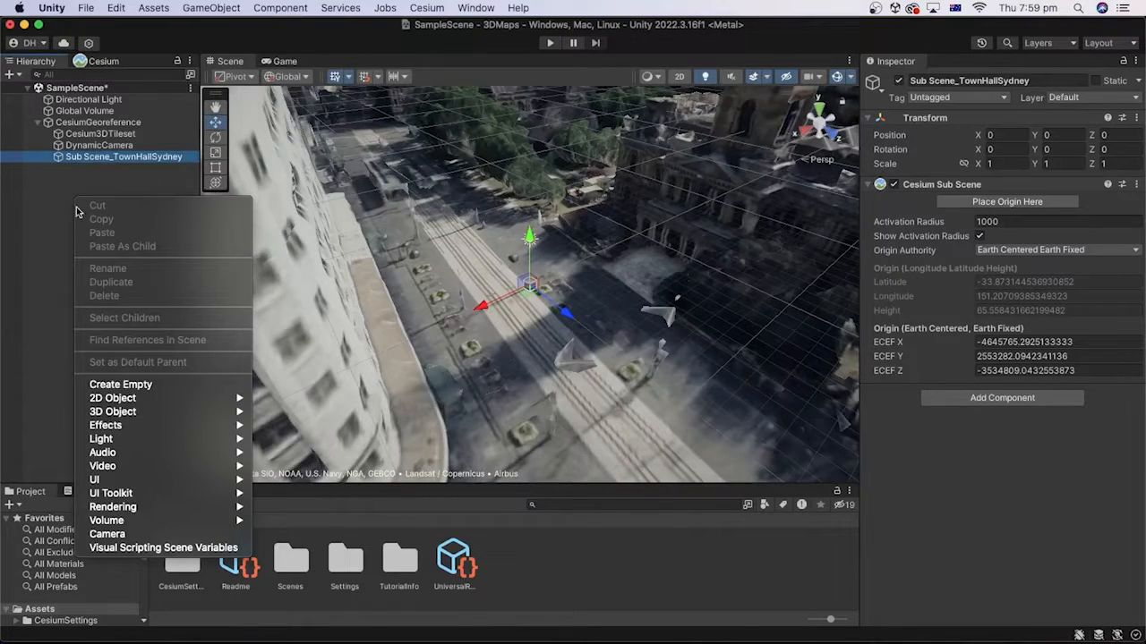
pyautogui.moveTo(215, 412)
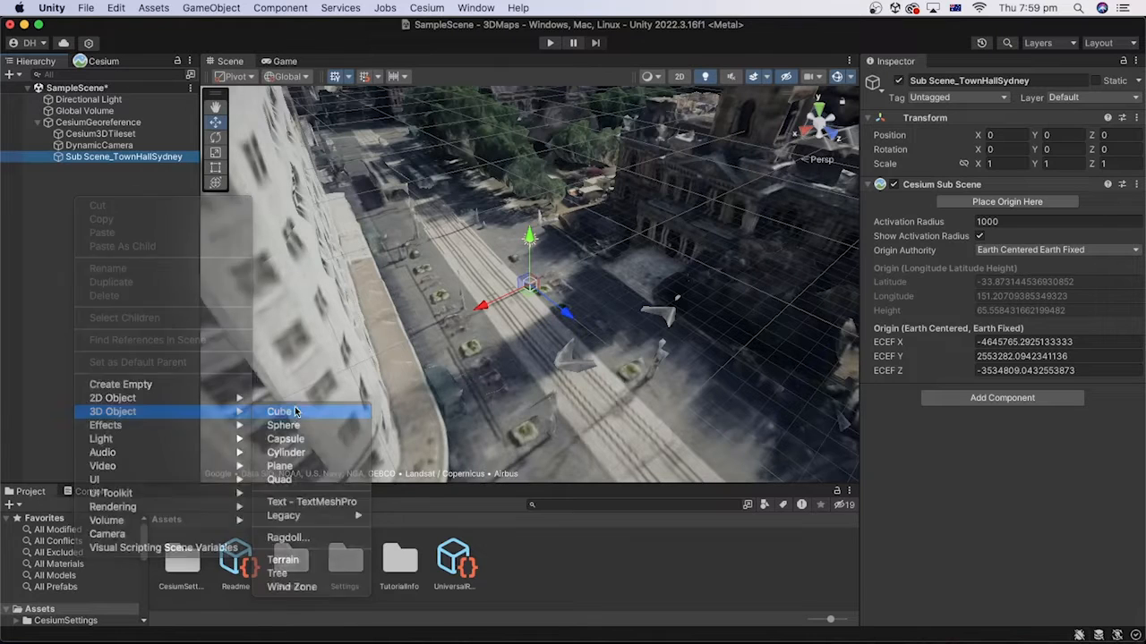
pyautogui.click(300, 413)
pyautogui.click(59, 182)
pyautogui.moveTo(69, 166); pyautogui.dragTo(75, 161)
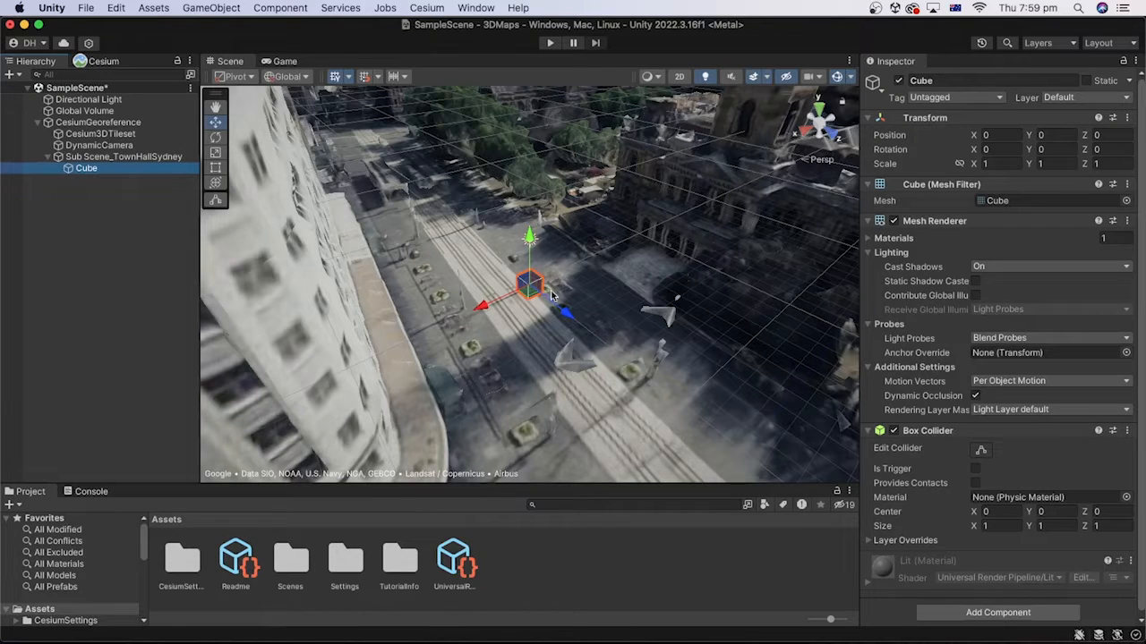
# Scale the cube uniformly to 5 on X, Y and Z with linked proportions.
pyautogui.click(958, 164)
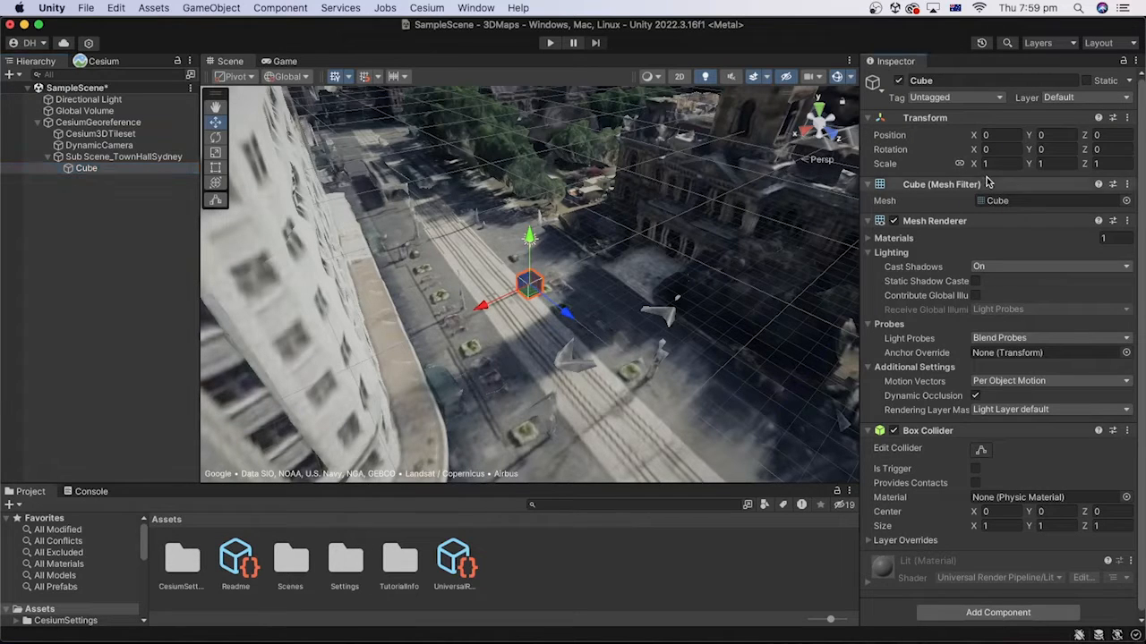
pyautogui.click(993, 164)
pyautogui.write('5')
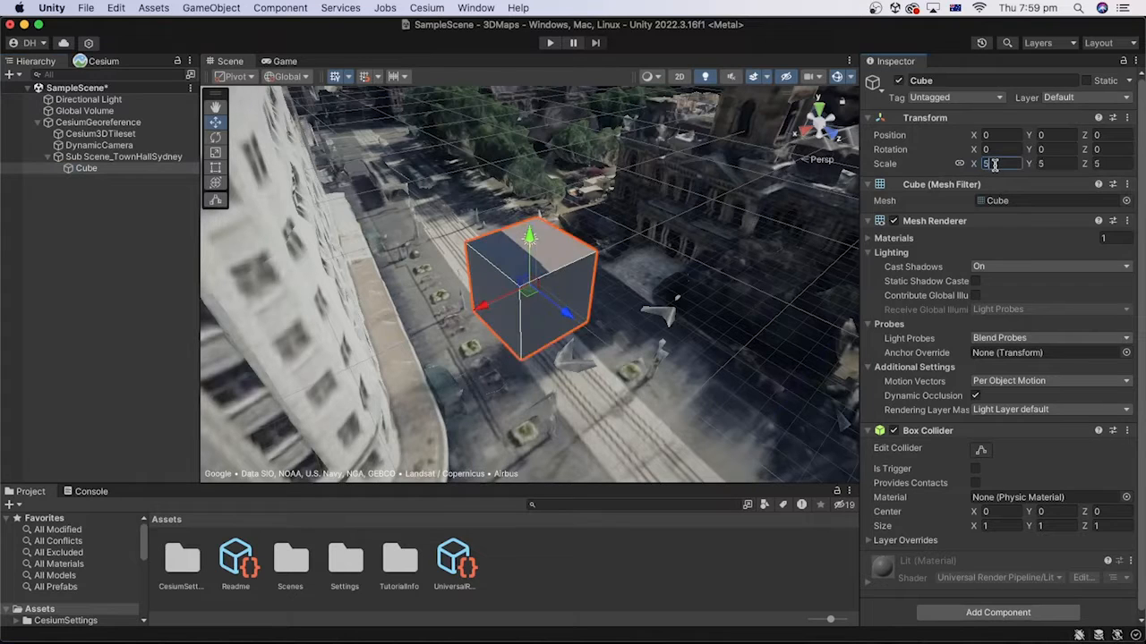
# Lower the cube toward the street to a Y position of about -4.21.
pyautogui.moveTo(590, 296); pyautogui.dragTo(589, 290, button='right')
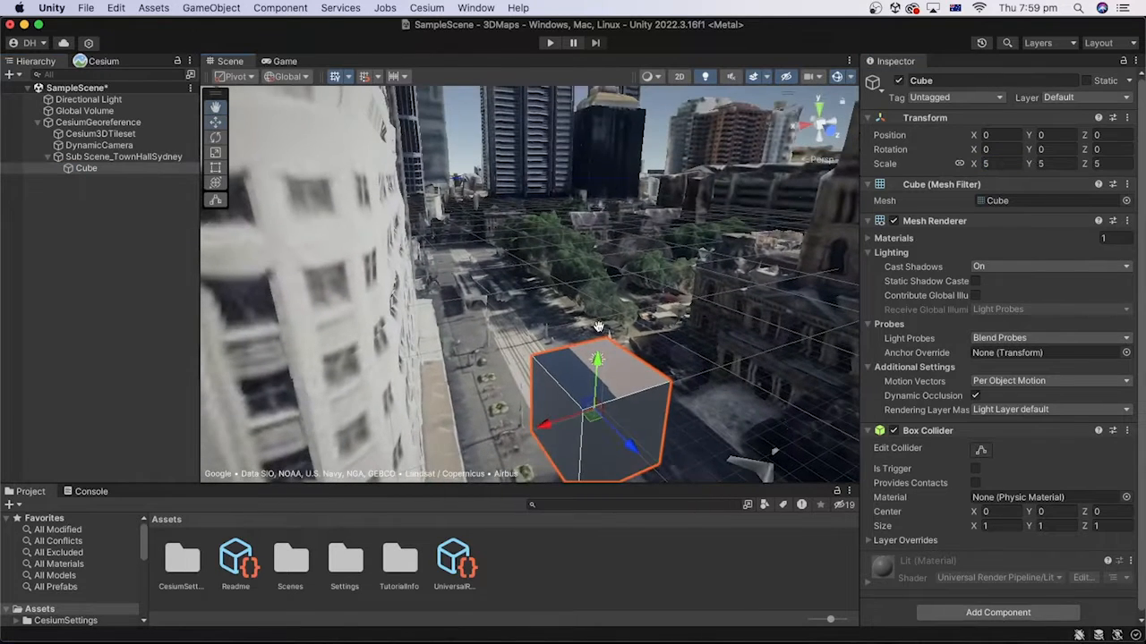
pyautogui.moveTo(598, 327); pyautogui.dragTo(556, 198, button='middle')
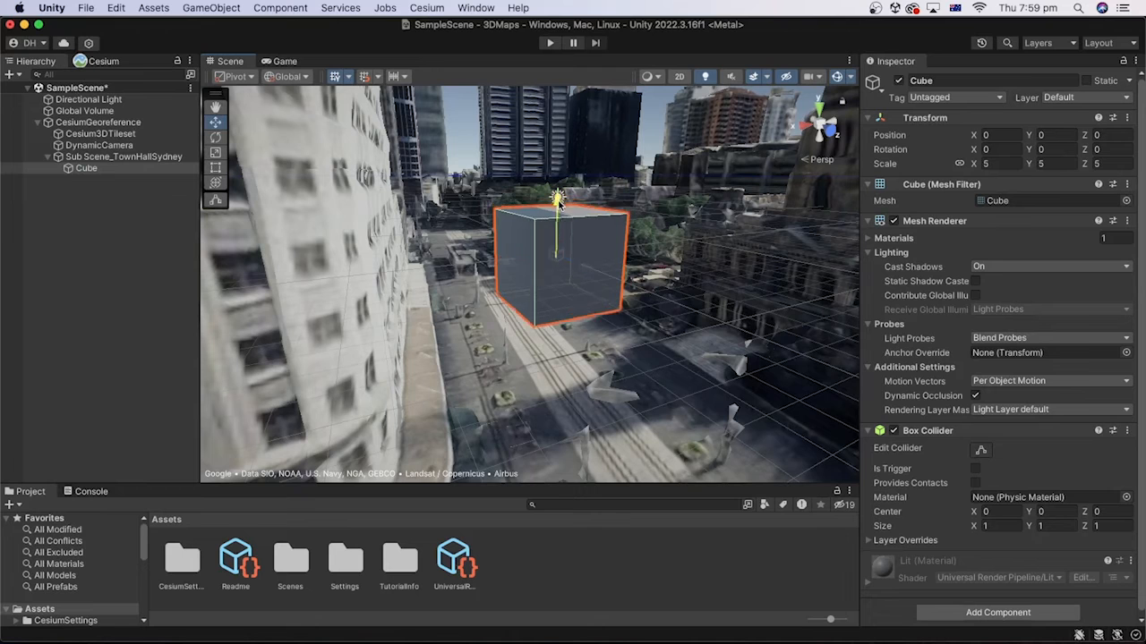
pyautogui.moveTo(557, 199); pyautogui.dragTo(555, 270)
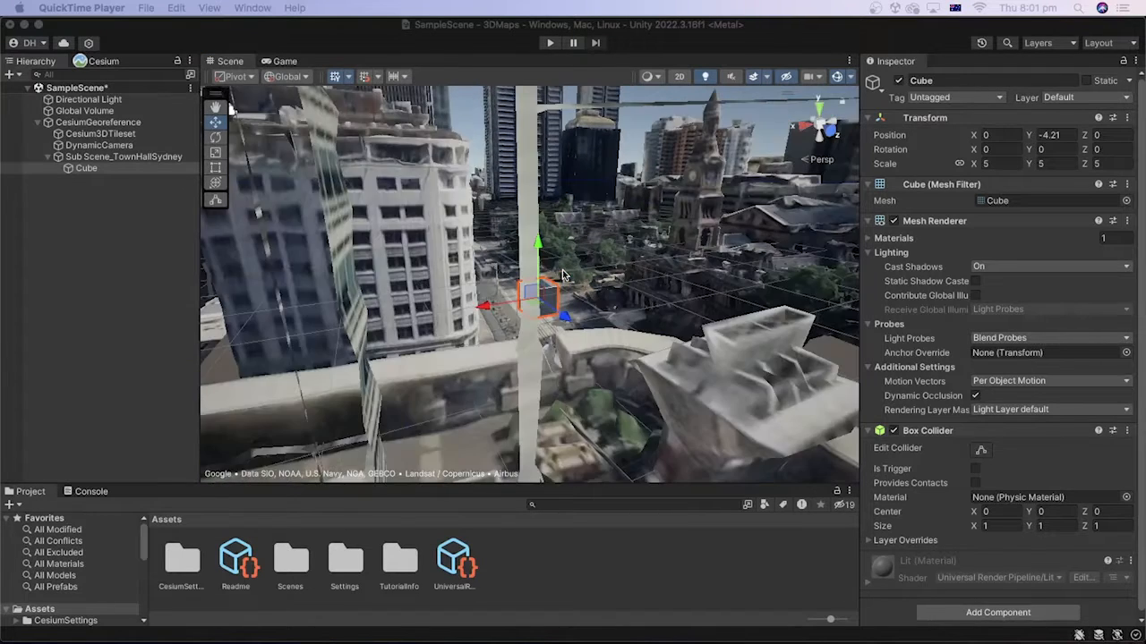
# Examine the sub-scene's activation sphere over the city, and refocus on Sub Scene_TownHallSydney and its cube.
pyautogui.scroll(-15, 563, 276)
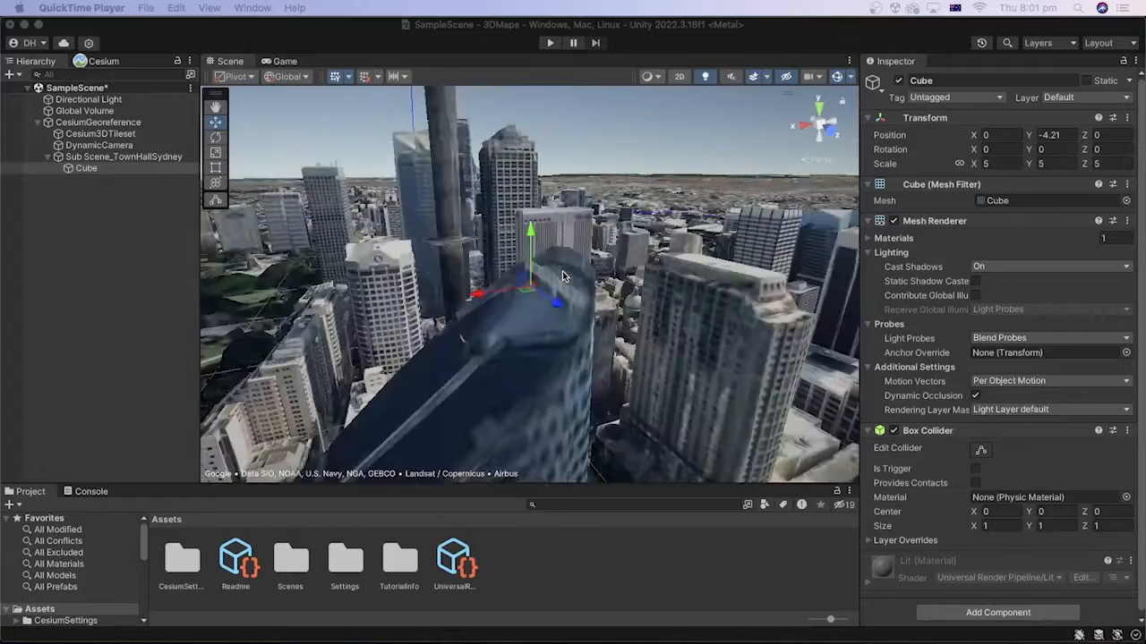
pyautogui.scroll(-12, 563, 276)
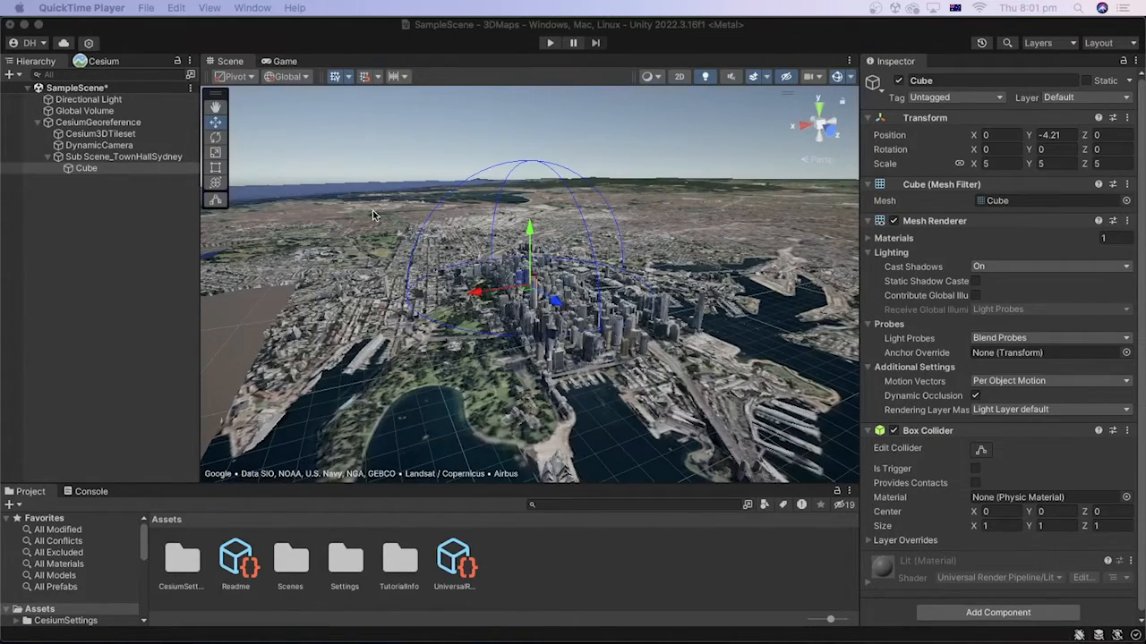
pyautogui.click(80, 217)
pyautogui.click(83, 156)
pyautogui.press('f')
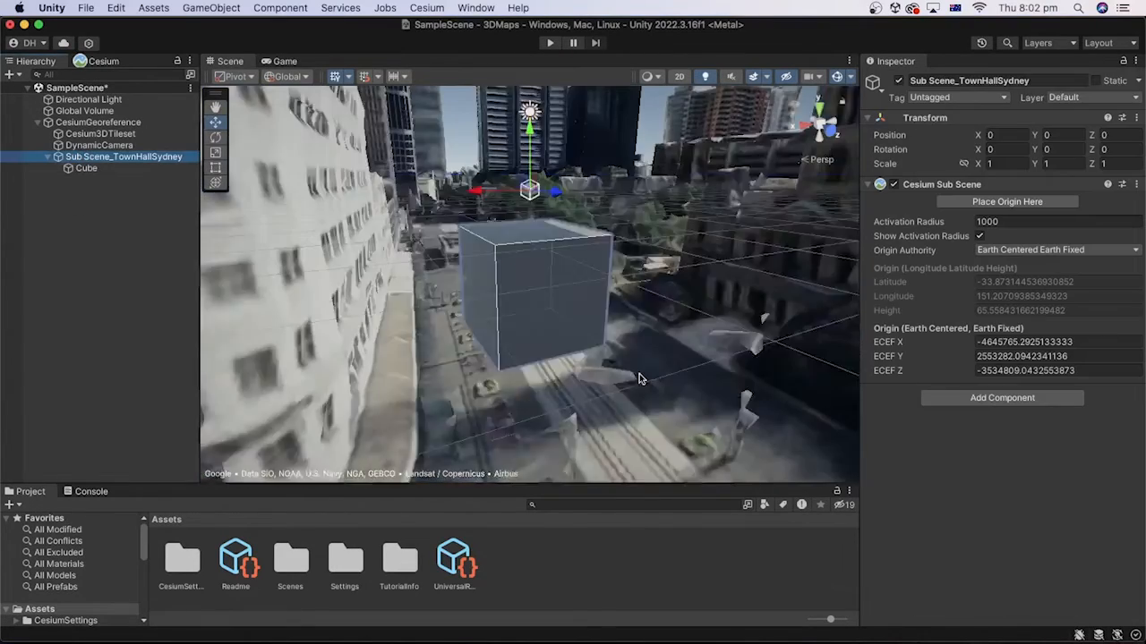
pyautogui.scroll(-4, 580, 220)
pyautogui.scroll(-5, 571, 229)
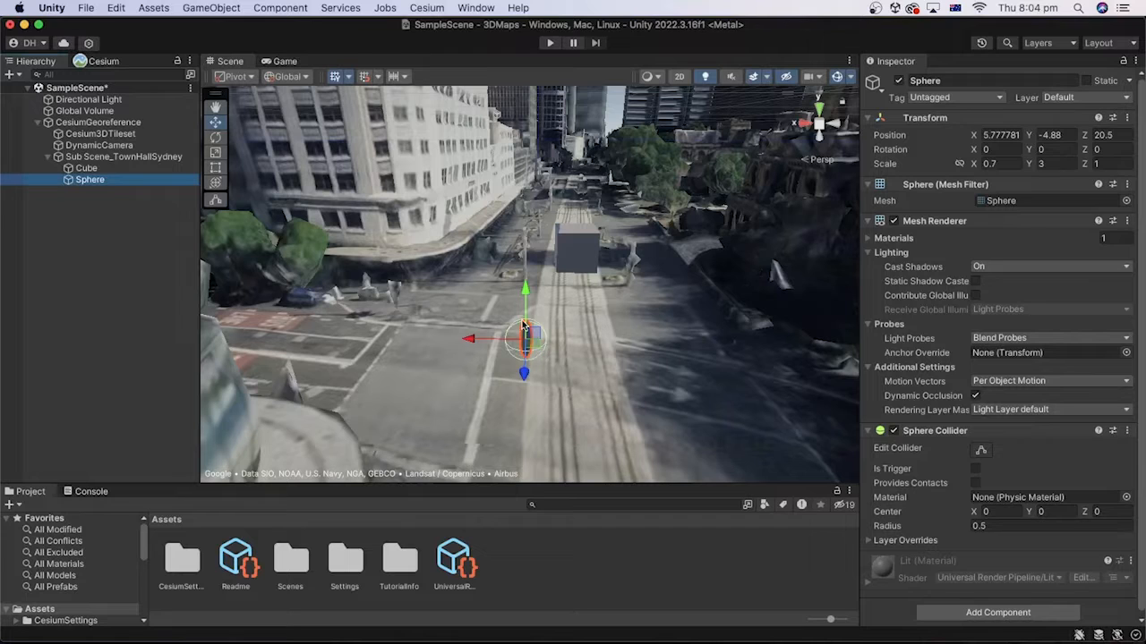
# Raise the stretched sphere above the street to a Y position of about 0.98.
pyautogui.moveTo(529, 292)
pyautogui.mouseDown()
pyautogui.moveTo(528, 262)
pyautogui.moveTo(530, 292)
pyautogui.mouseUp()
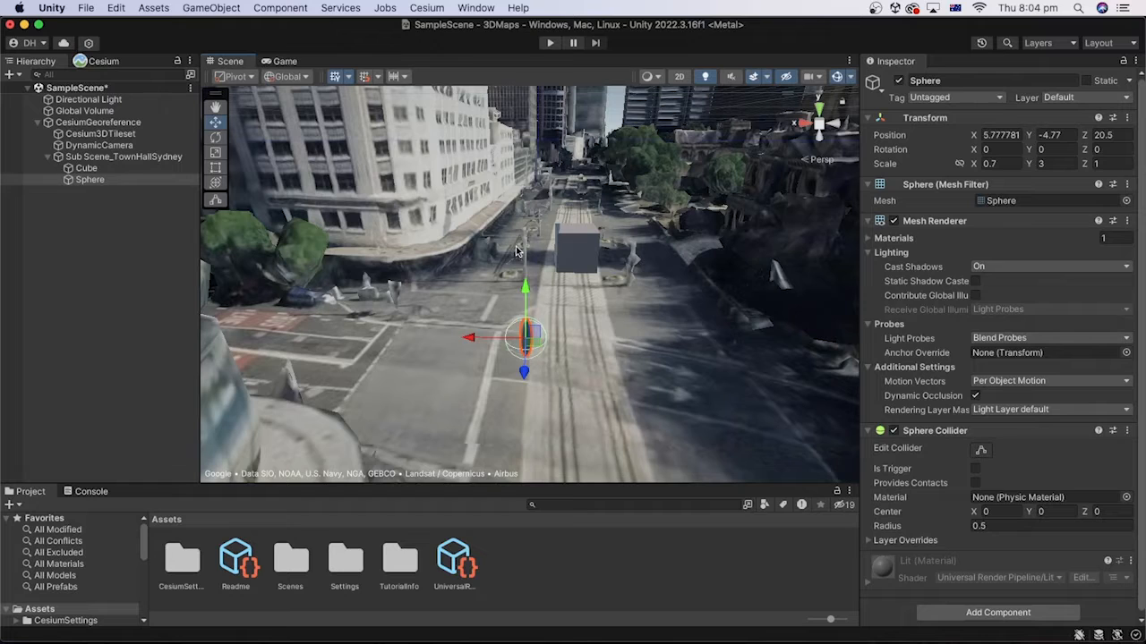
pyautogui.moveTo(524, 289); pyautogui.dragTo(526, 212)
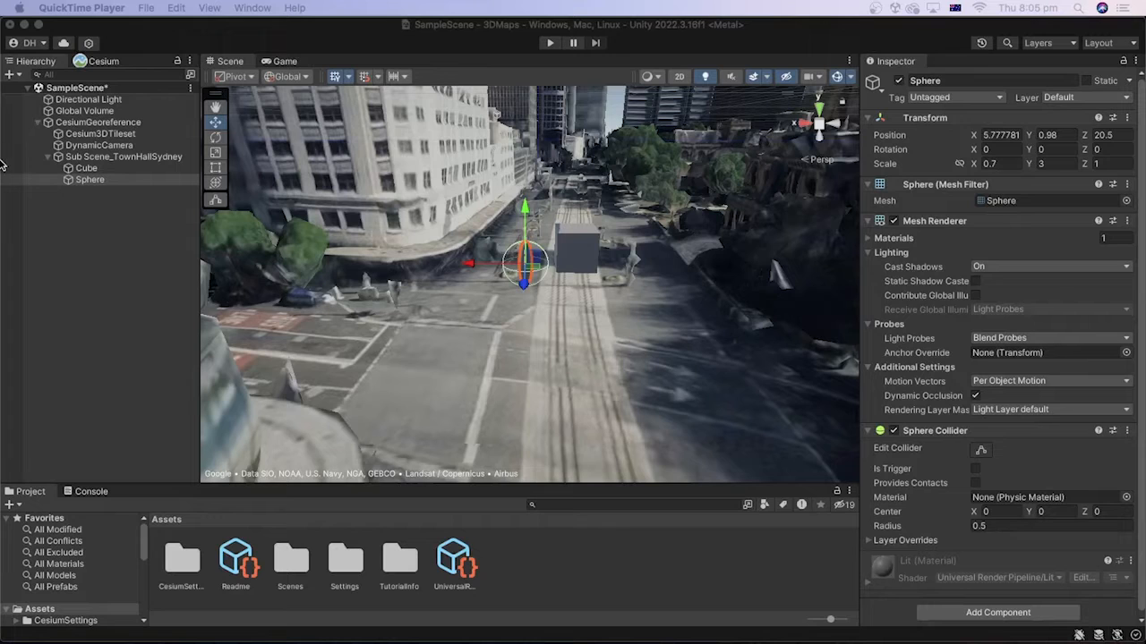
# Set the Maximum Screen Space Error of Cesium3DTileset to 22.
pyautogui.click(114, 133)
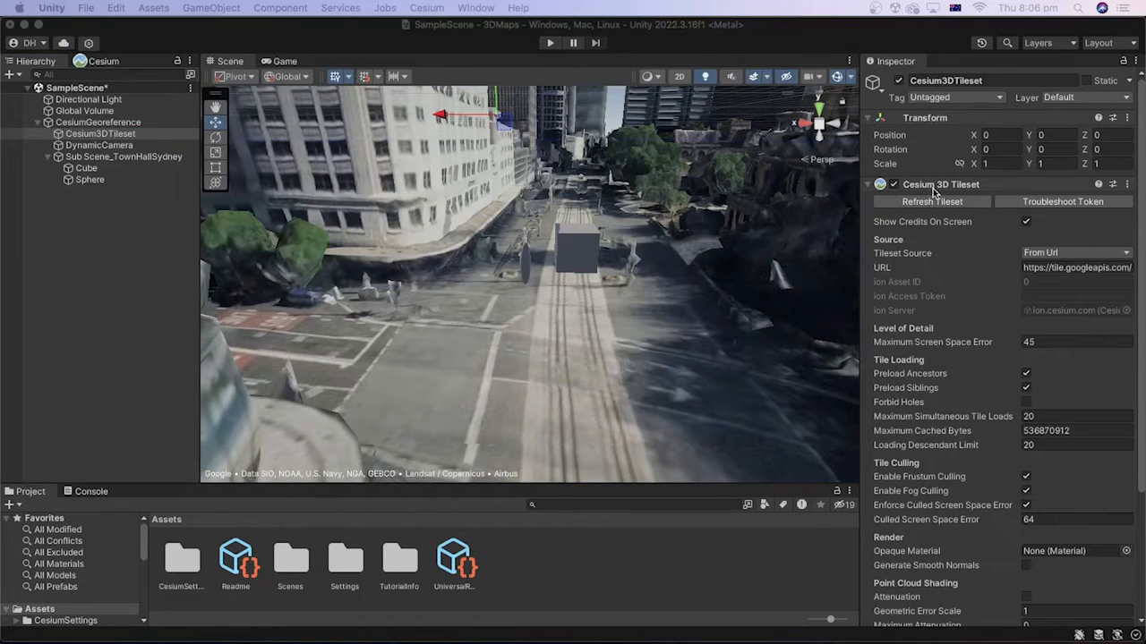
pyautogui.click(1040, 343)
pyautogui.write('66')
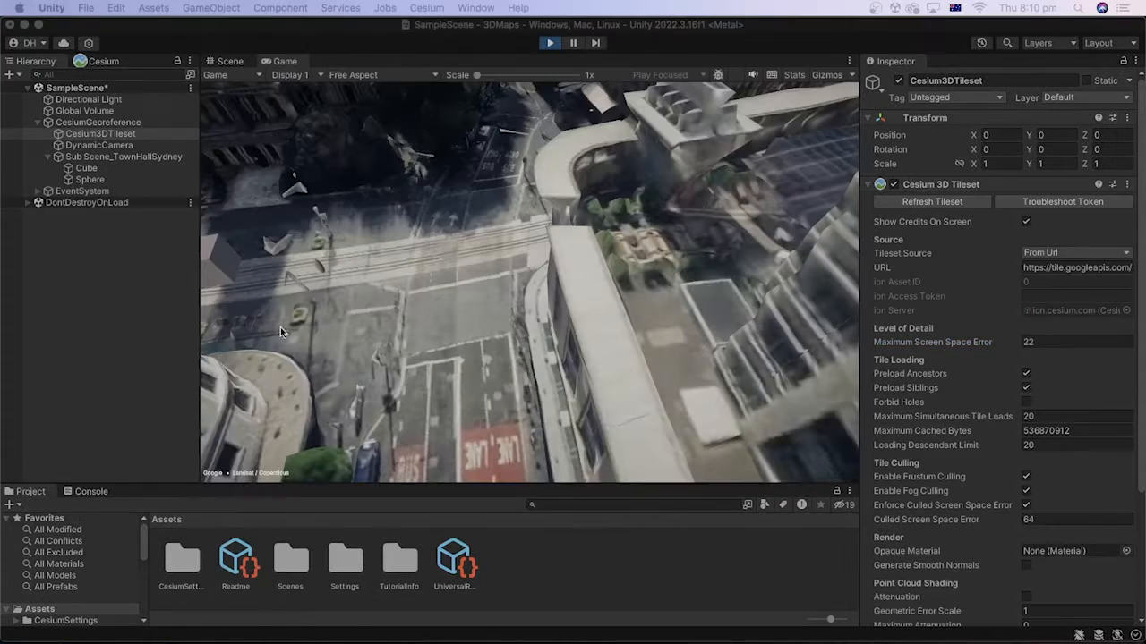
# Fly the running game's camera down to the street and around the cube to inspect the placed objects.
pyautogui.press('w')
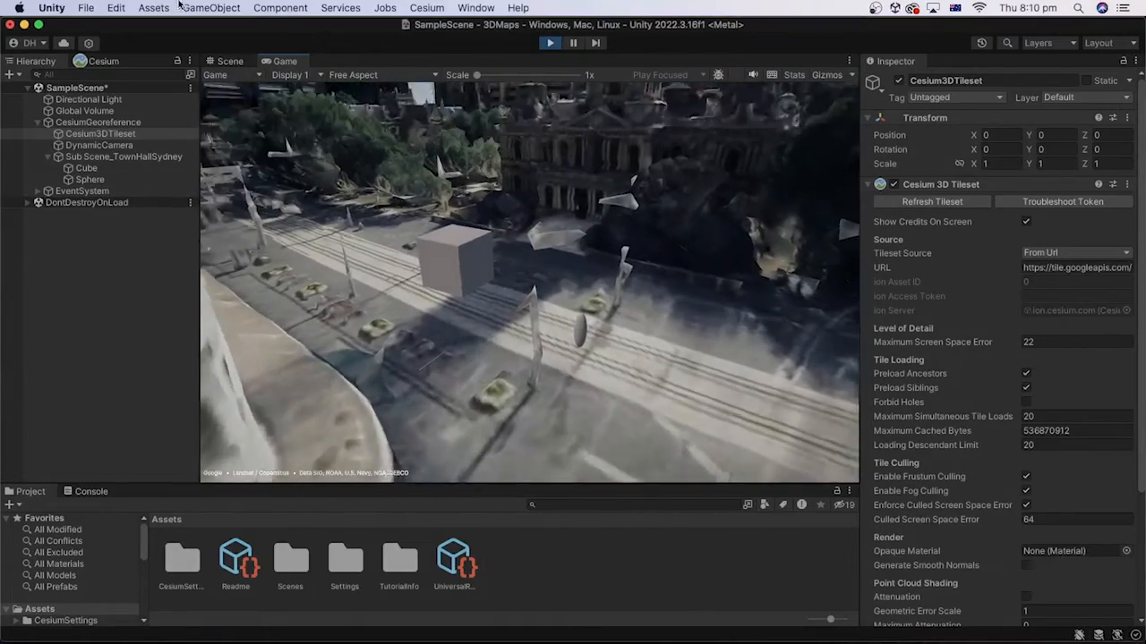
pyautogui.press('w')
pyautogui.press('s')
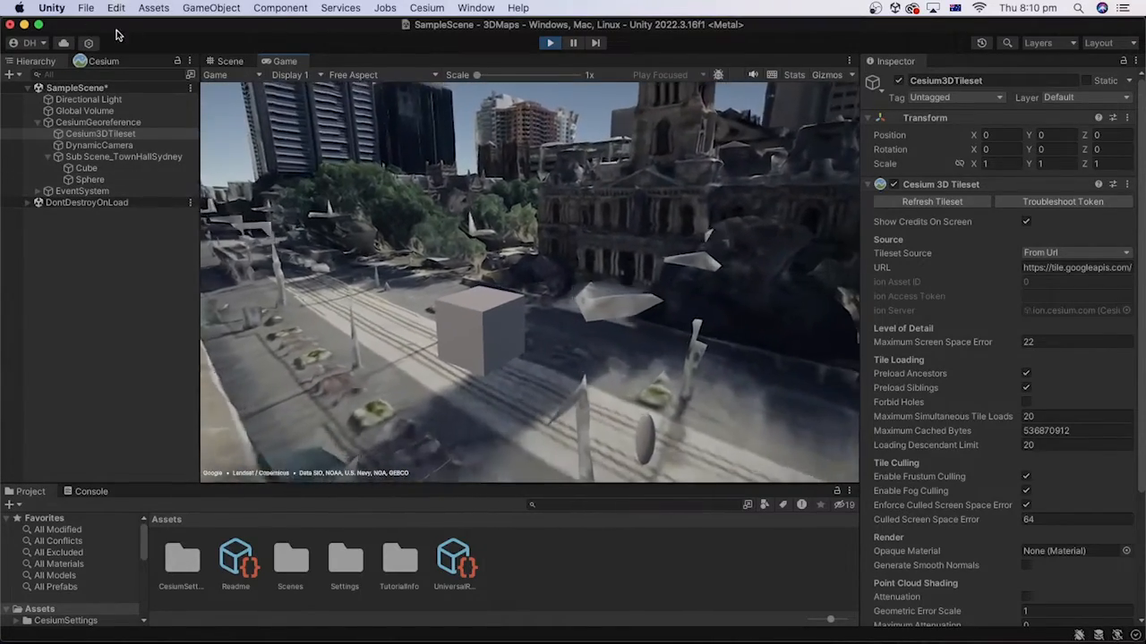
pyautogui.press('w')
pyautogui.press('w')
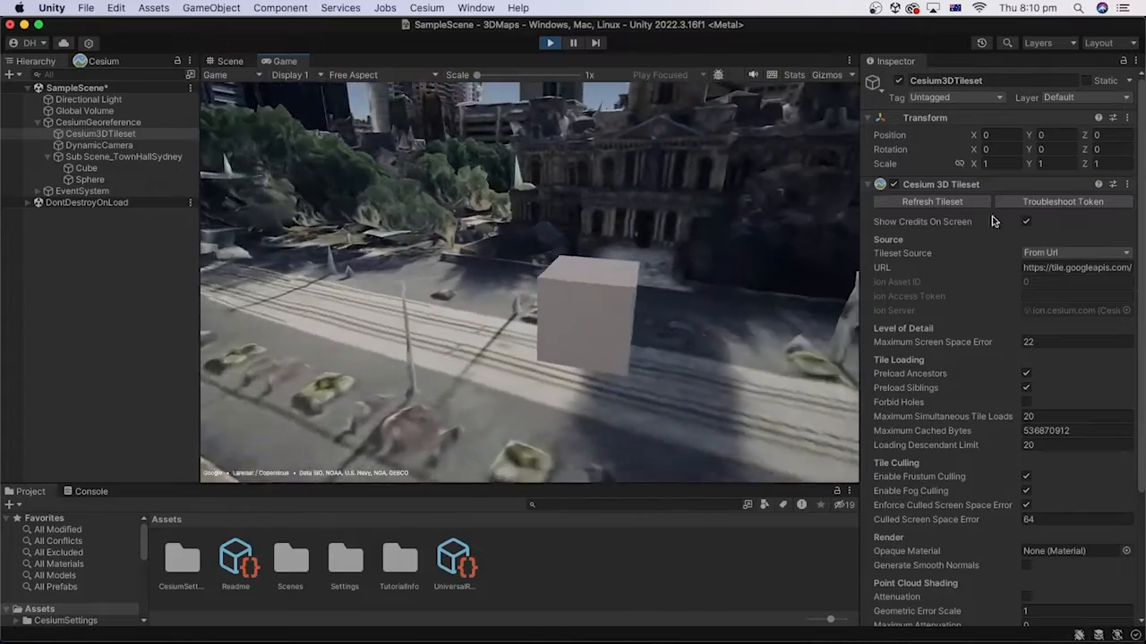